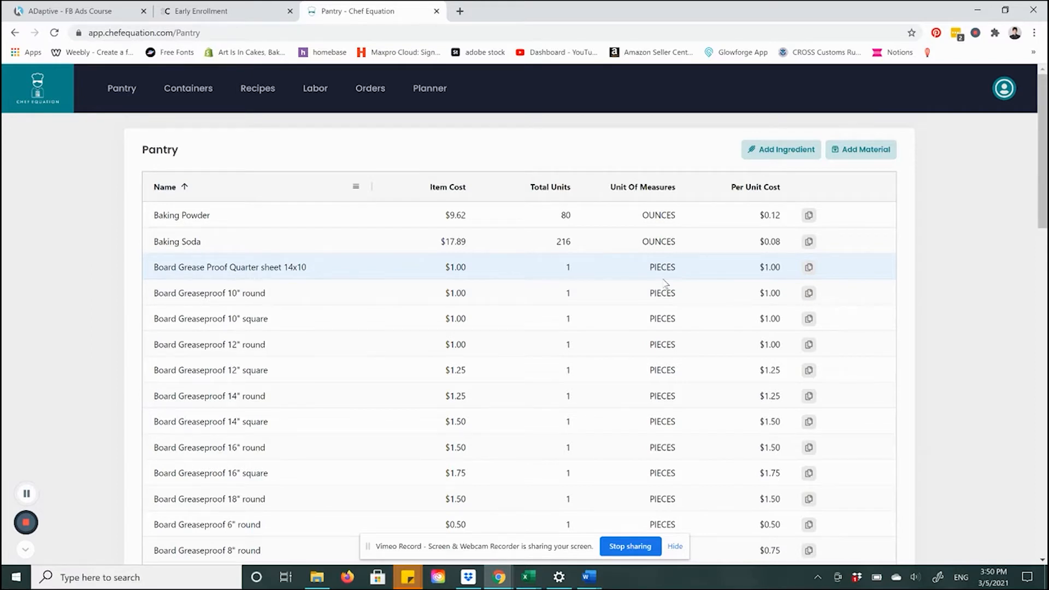
Step: Start a blank material entry in the pantry and view its unit of measure options
click(861, 159)
click(679, 219)
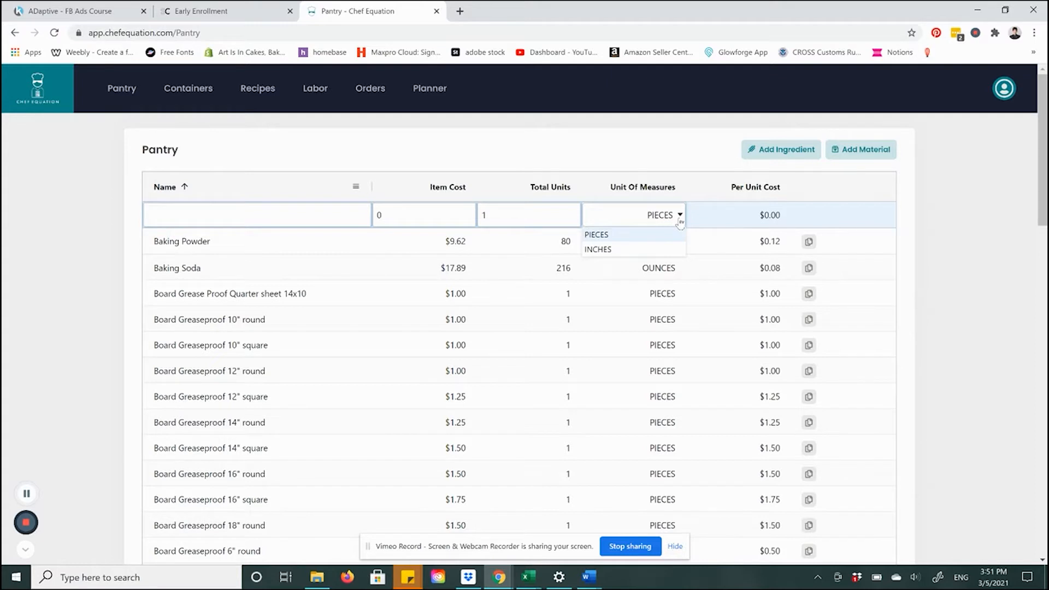
click(717, 159)
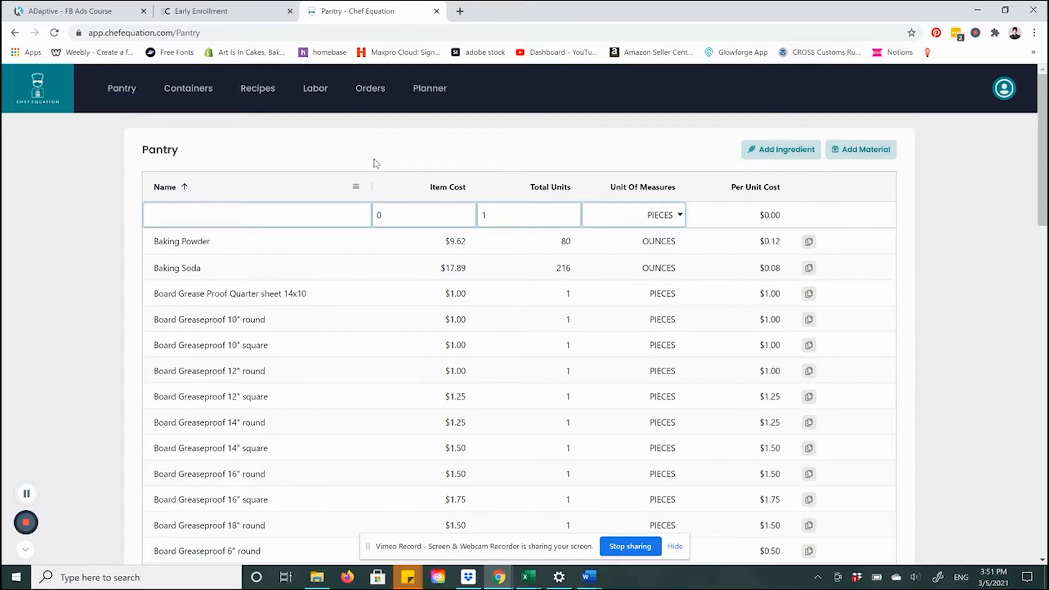
Step: Filter the pantry list to names containing "butter"
click(356, 188)
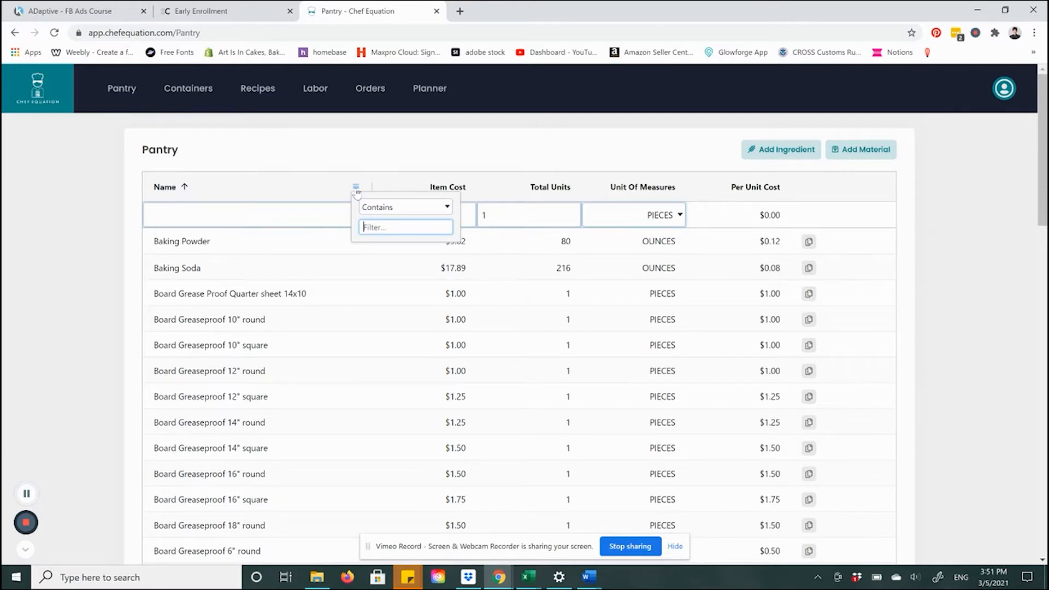
text(butter)
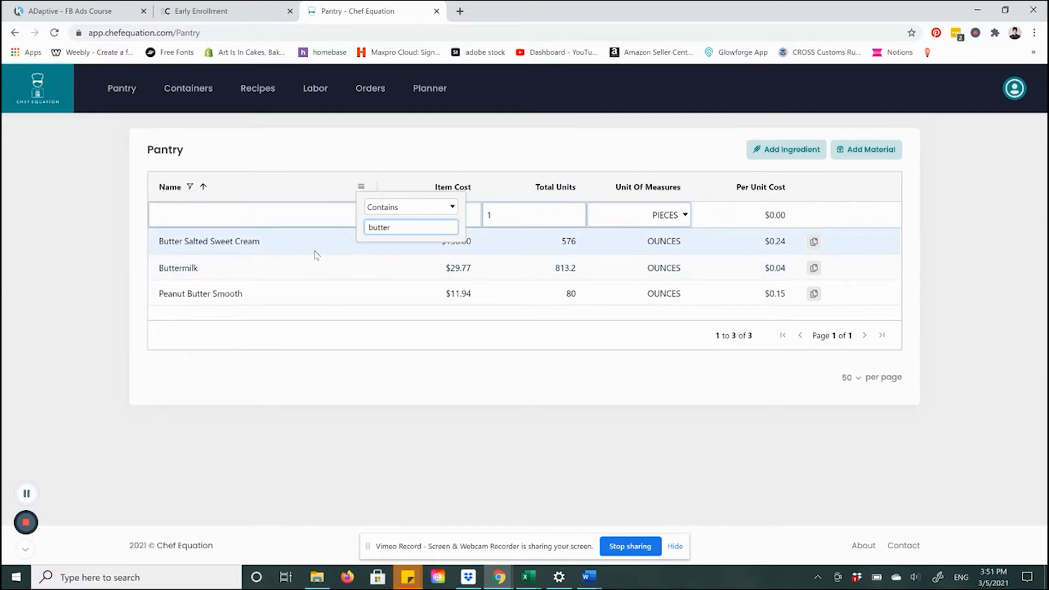
click(125, 244)
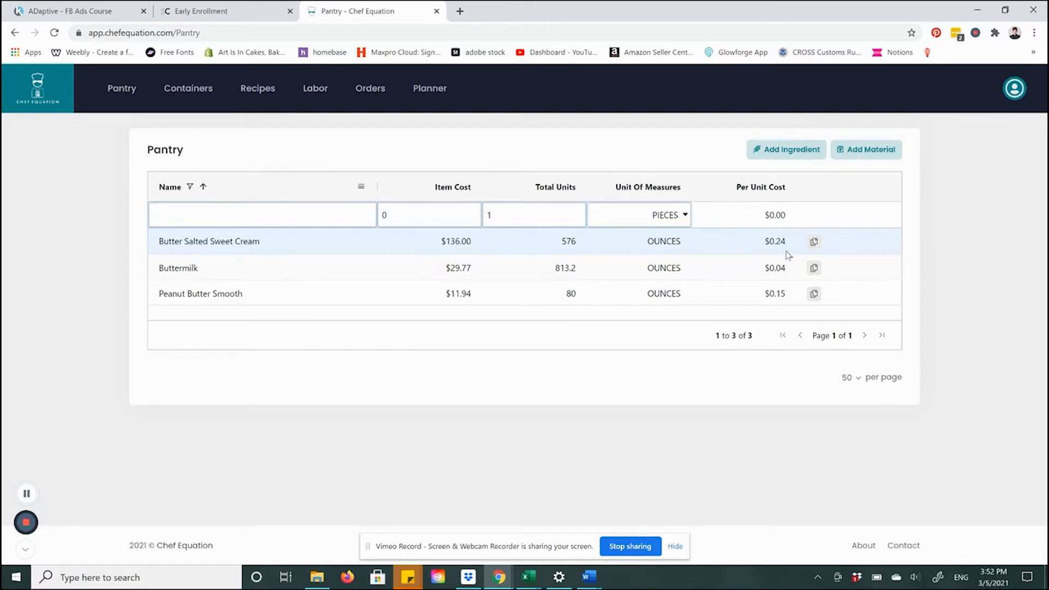
Step: Set Butter Salted Sweet Cream to 16 total units with an item cost of 6.32
click(572, 247)
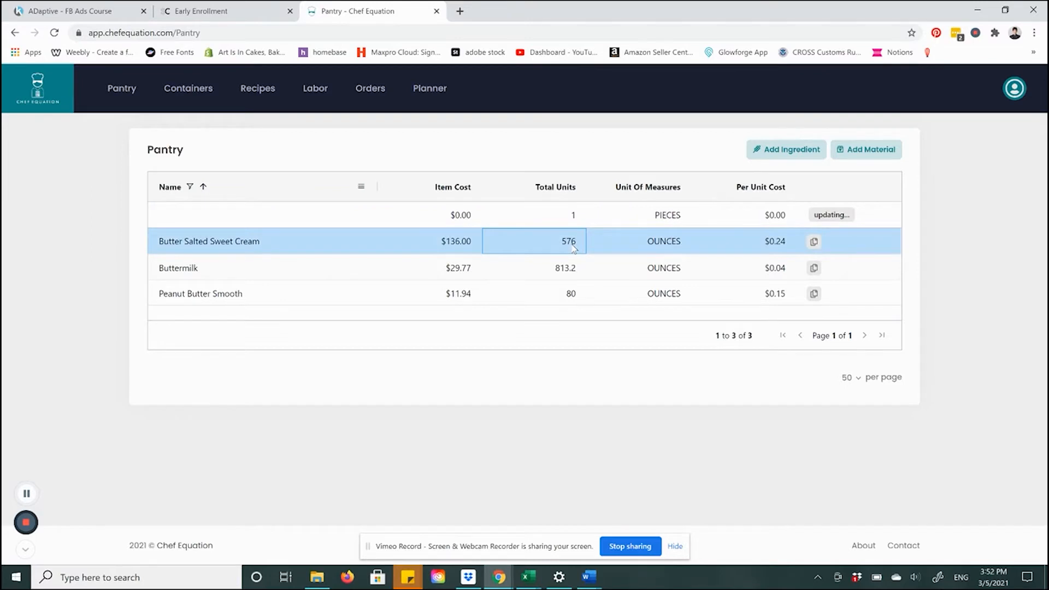
double_click(567, 244)
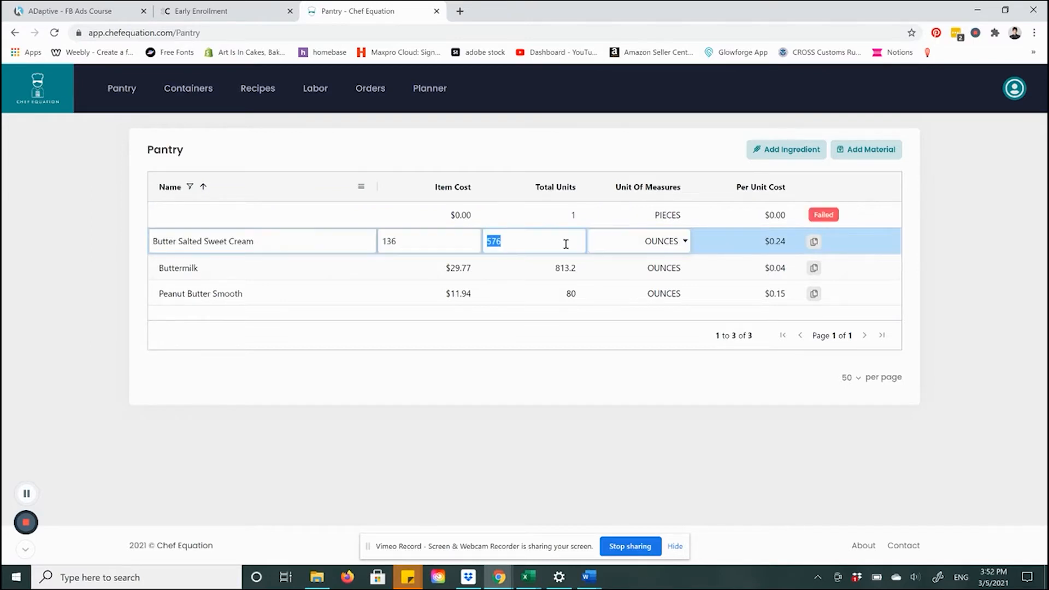
text(16)
double_click(413, 245)
text(6.32)
key(Tab)
key(Return)
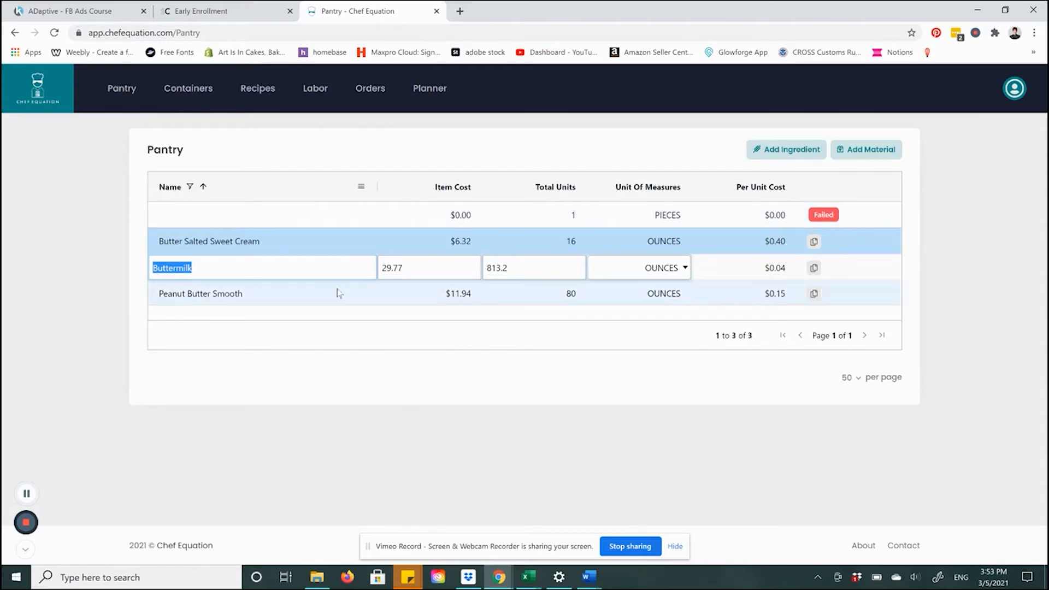
click(300, 365)
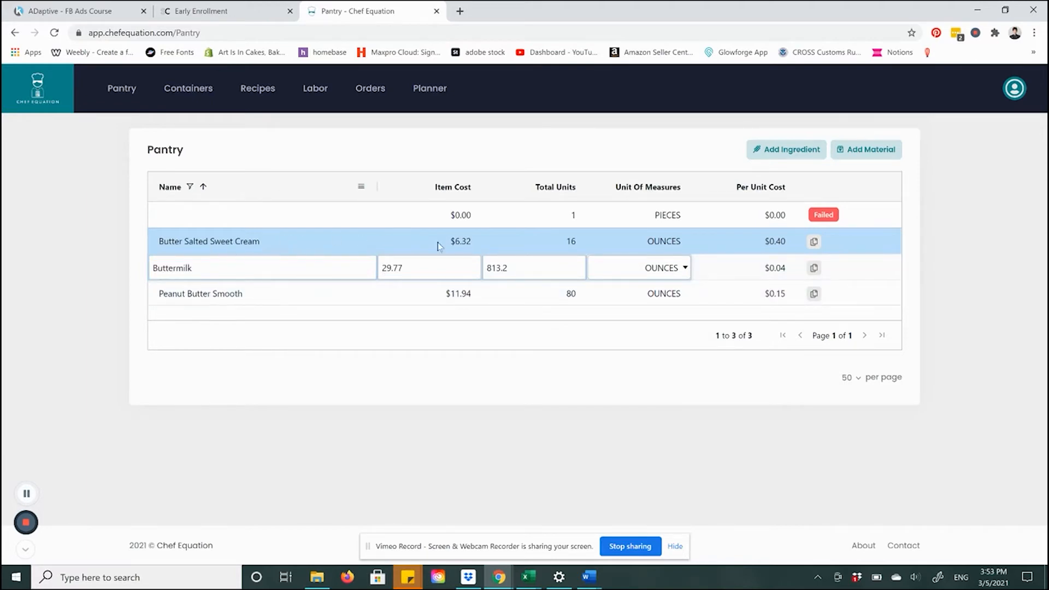
Step: Set the item cost of Butter Salted Sweet Cream to 3.52 for 16 total units and save the row
click(456, 248)
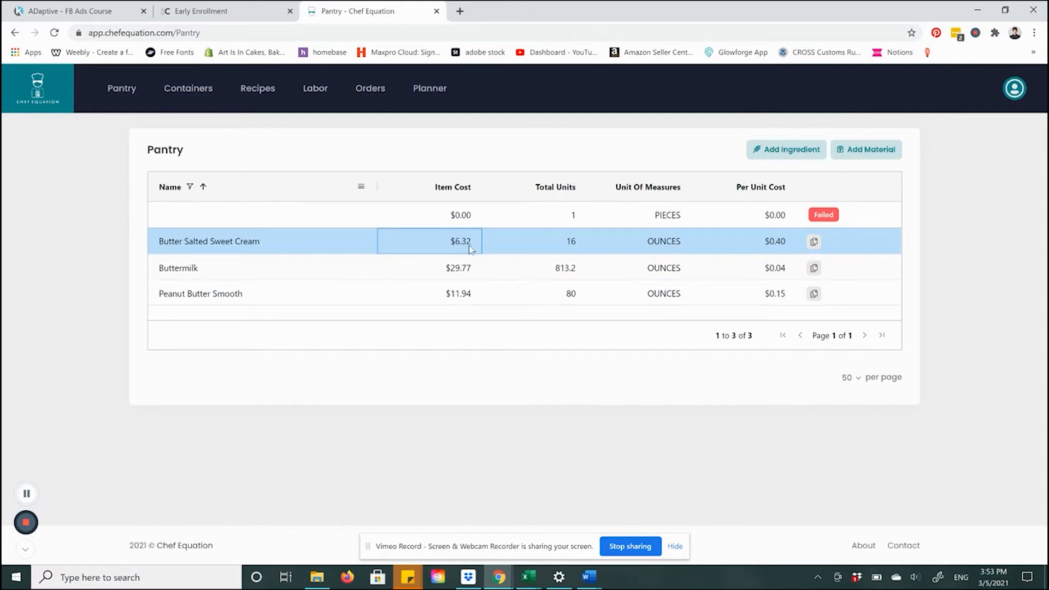
double_click(469, 244)
text(3.52)
key(Tab)
text(16)
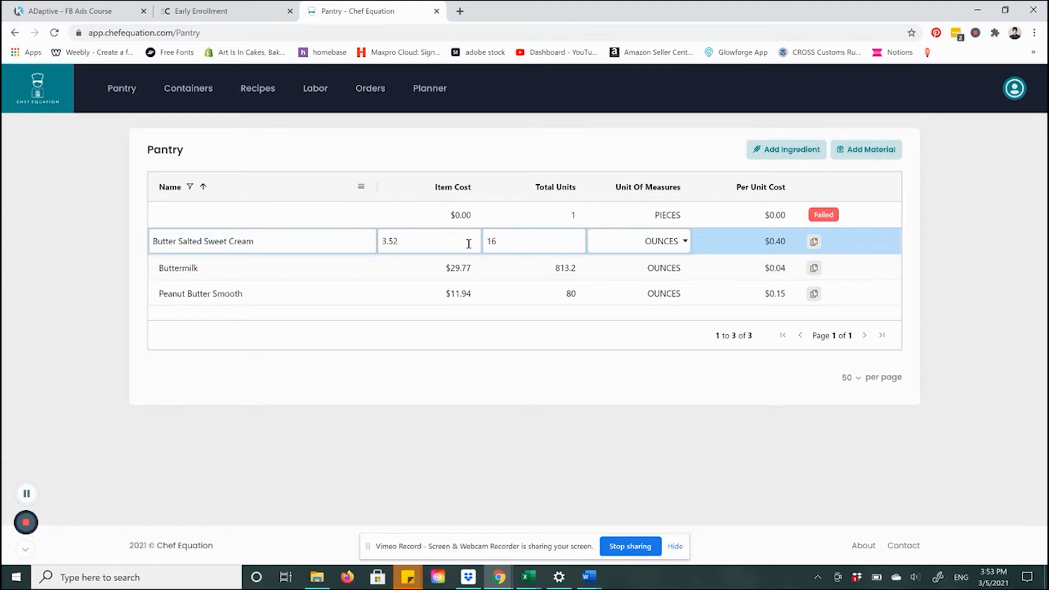
key(Tab)
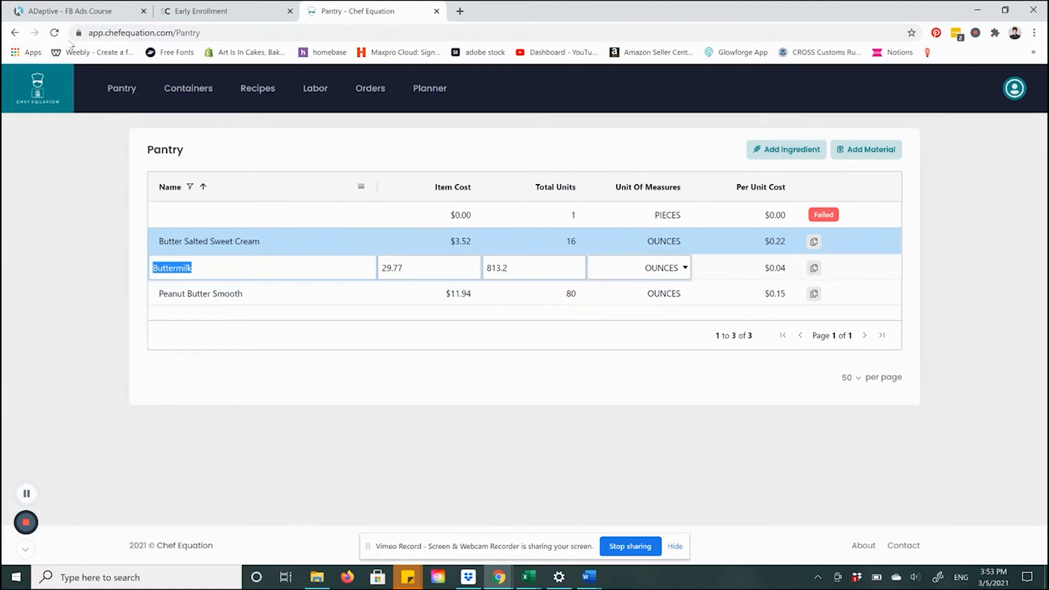
Step: Reload the pantry page and start a new ingredient named "Buttermilk Farmers"
click(55, 34)
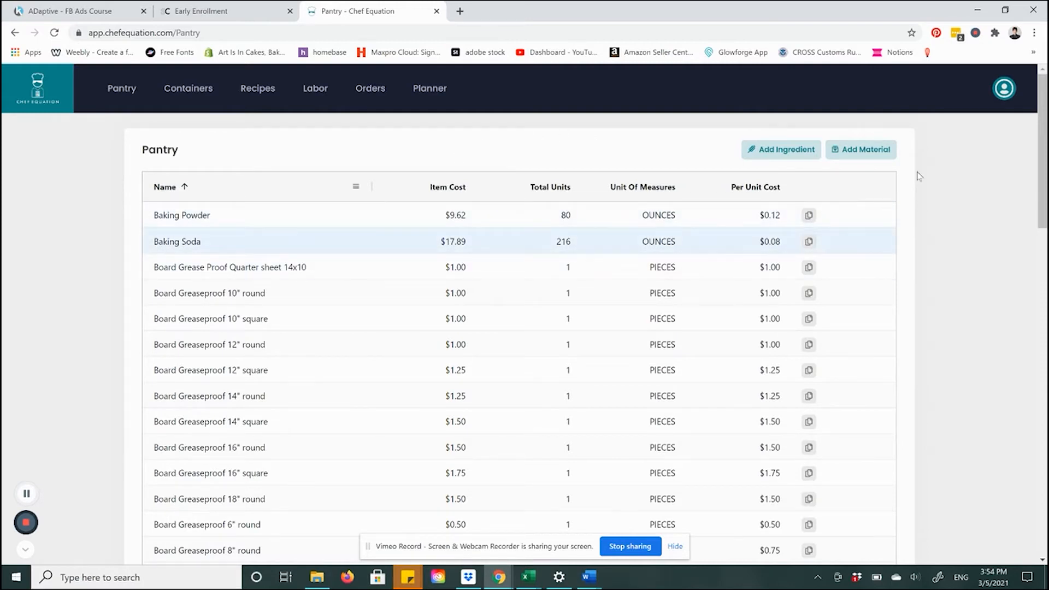
click(782, 153)
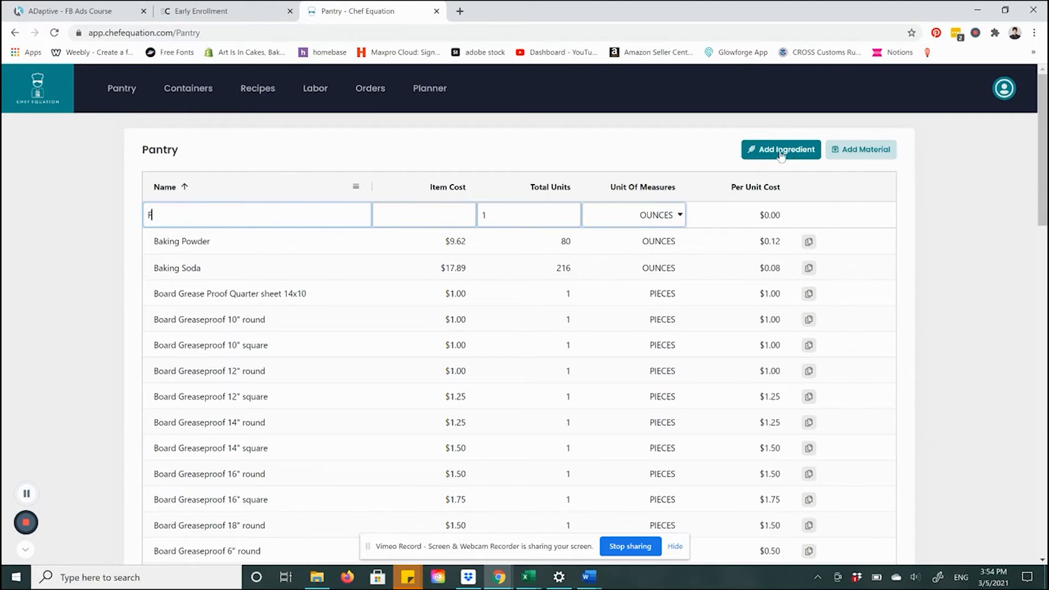
text(Buttermilk)
text(Farmers)
key(Tab)
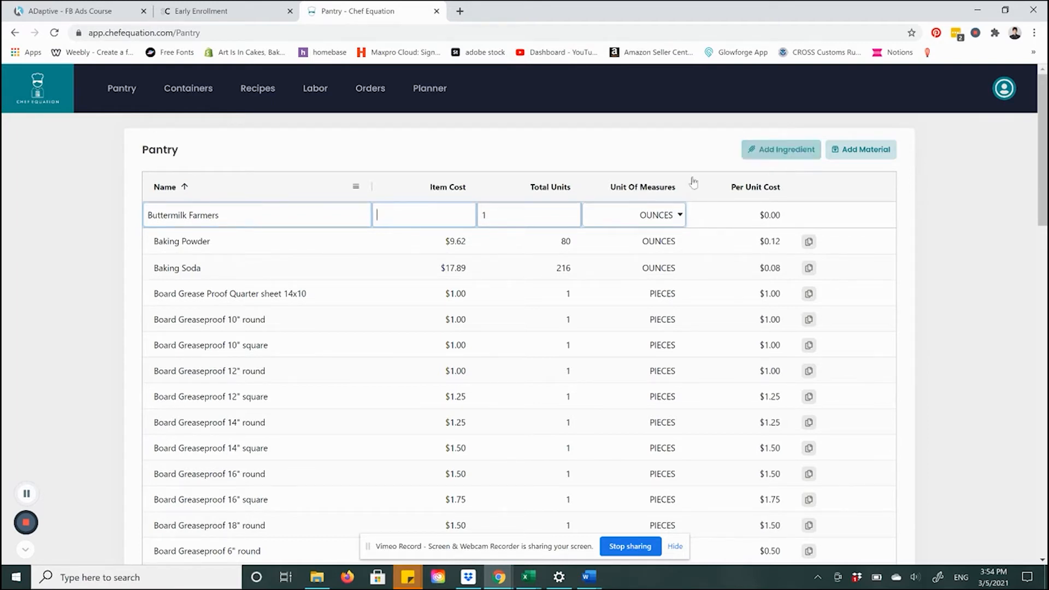
Step: Filter the pantry by names containing "butter" while keeping the new ingredient row open
click(353, 190)
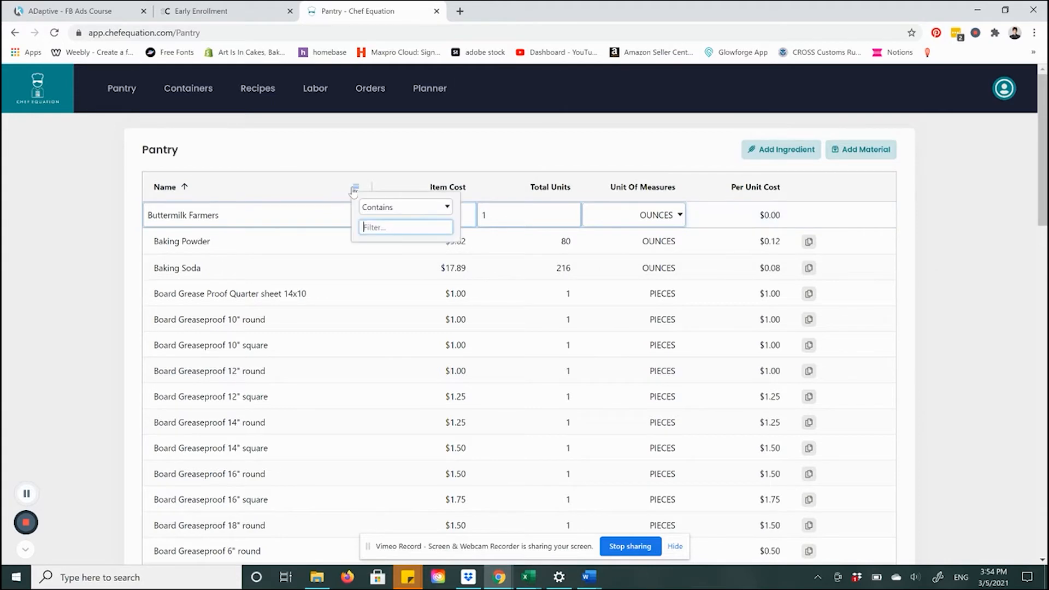
text(butter)
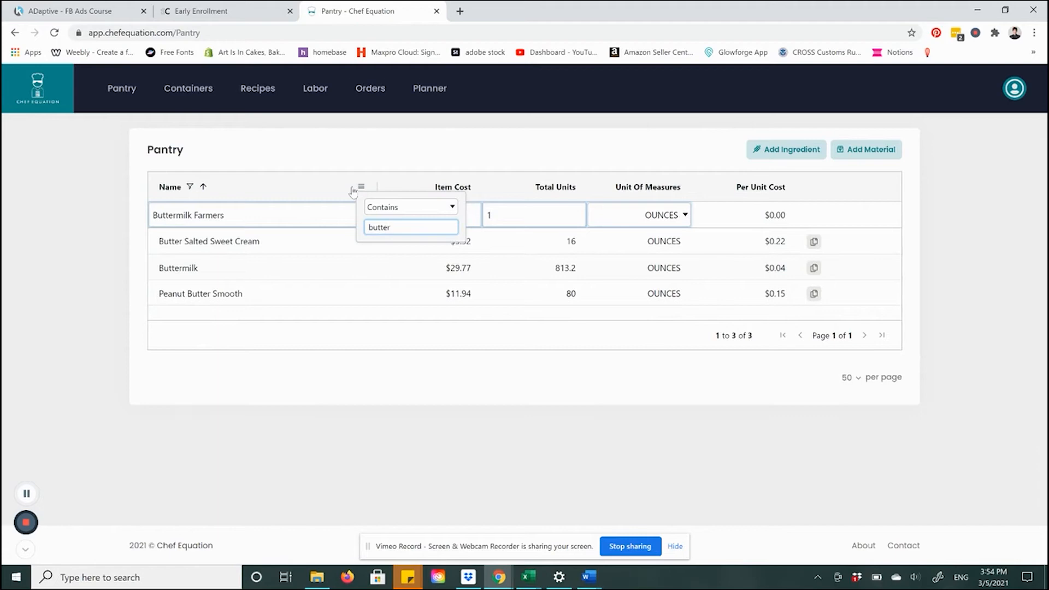
click(523, 215)
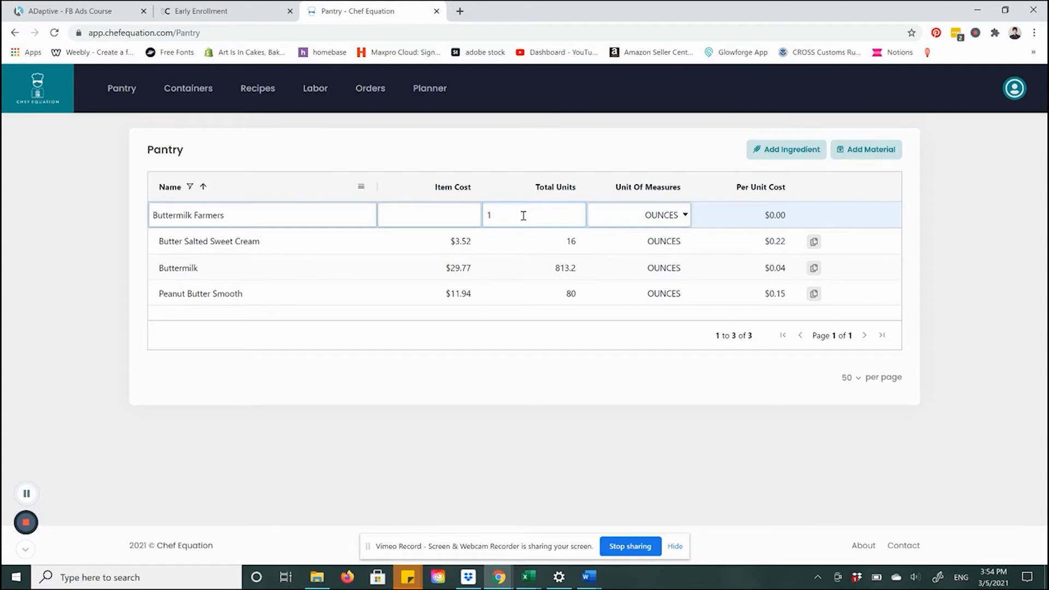
Step: Give Buttermilk Farmers 96 total units in ounces and an item cost of 2.49, and save it
drag(523, 215, 477, 220)
text(96)
click(448, 213)
text(2.49)
key(Tab)
key(Right)
key(Tab)
key(Tab)
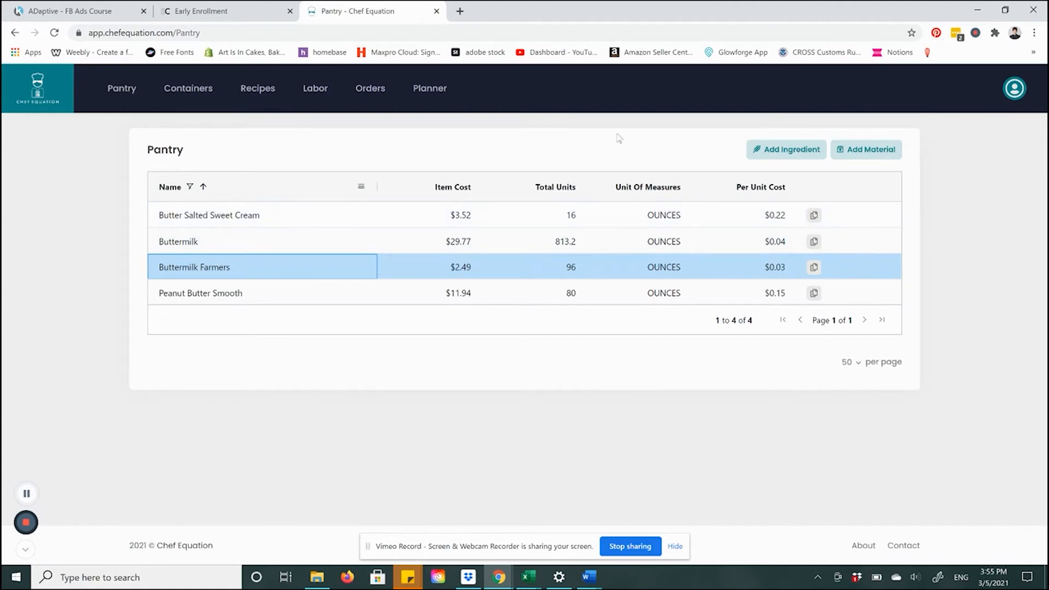
Step: Duplicate Buttermilk Farmers and set the copy's total units to 120 and its item cost to 3.56
click(814, 268)
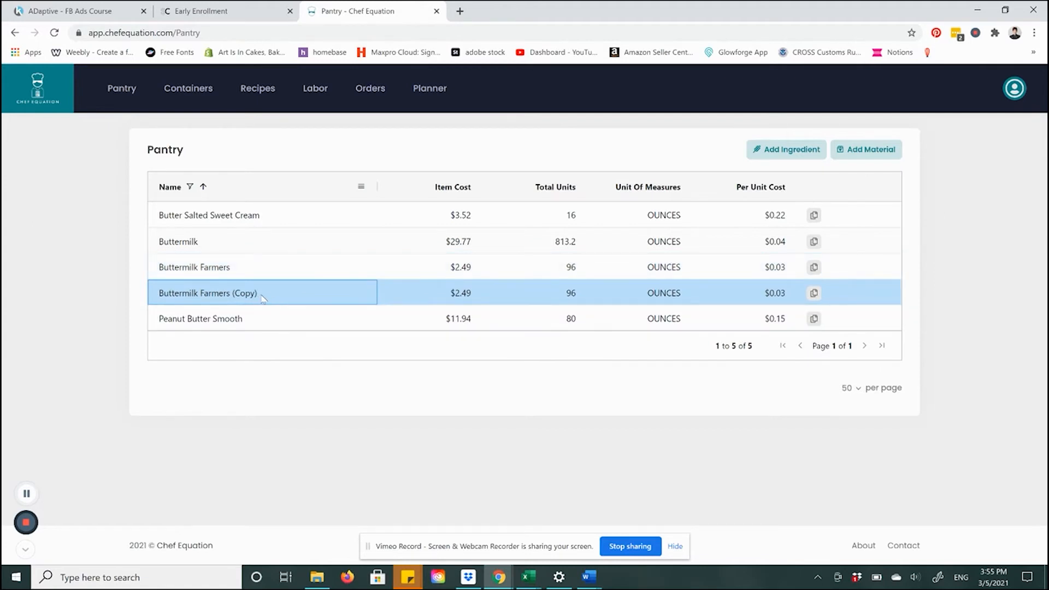
click(571, 300)
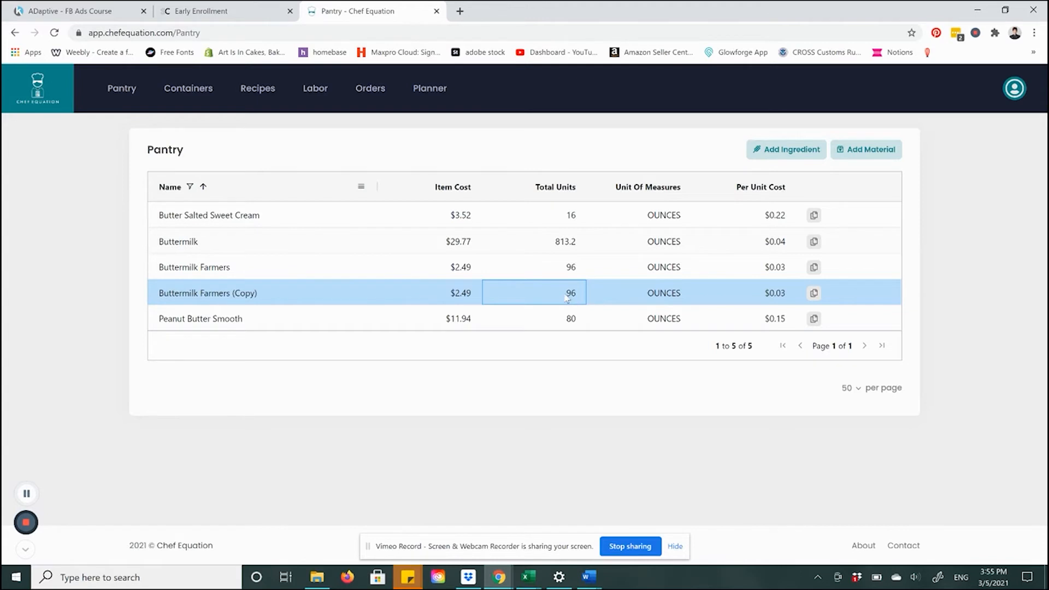
double_click(566, 296)
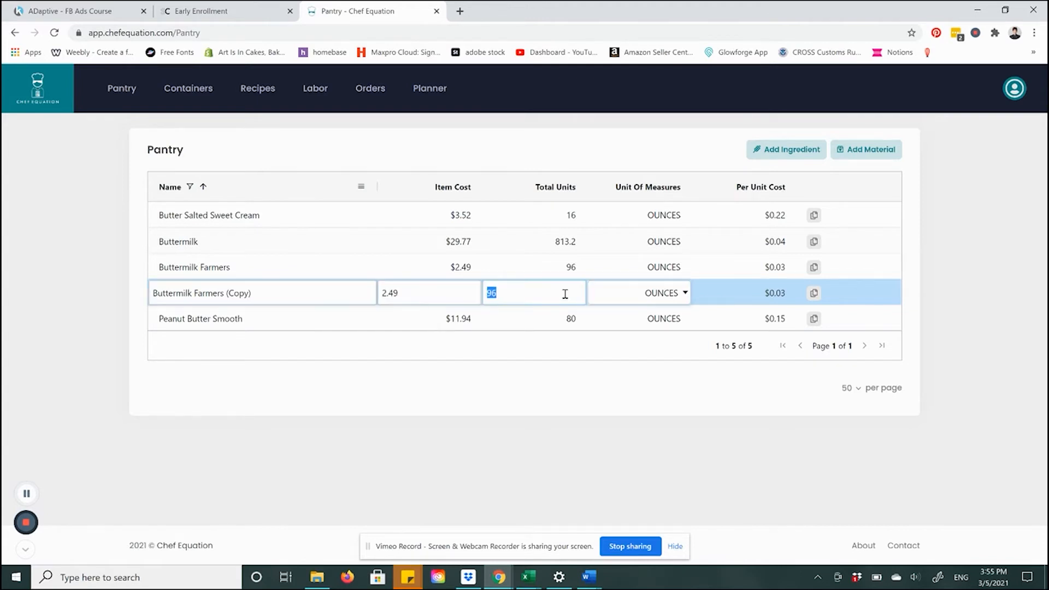
text(120)
key(shift+Tab)
text(34.)
key(BackSpace)
key(BackSpace)
text(.56)
key(Tab)
key(Tab)
key(Tab)
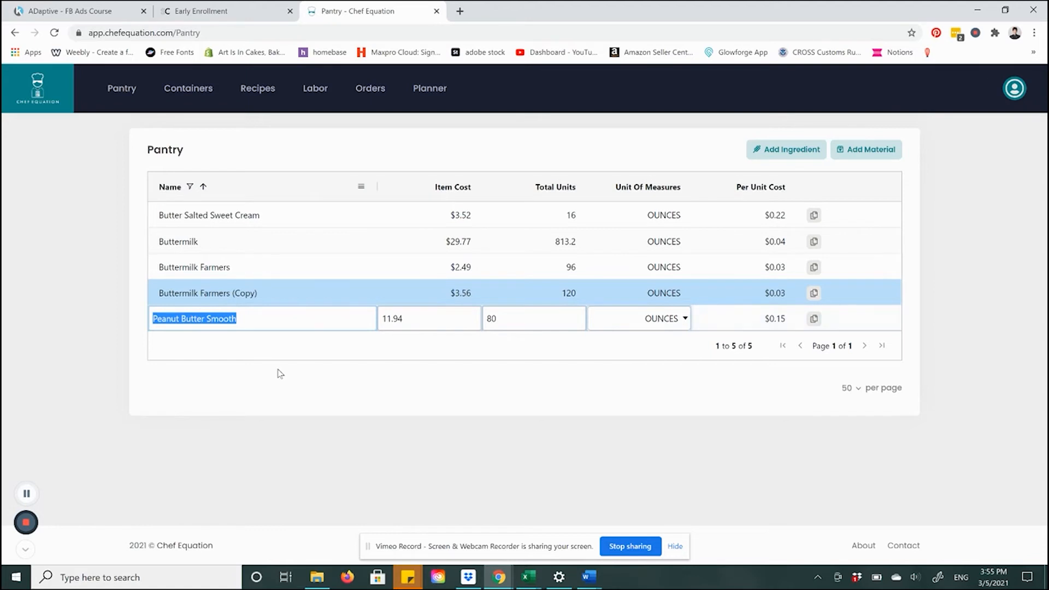
Step: Rename the Buttermilk Farmers copy as "Buttermilk Farmers Larger Container"
click(274, 289)
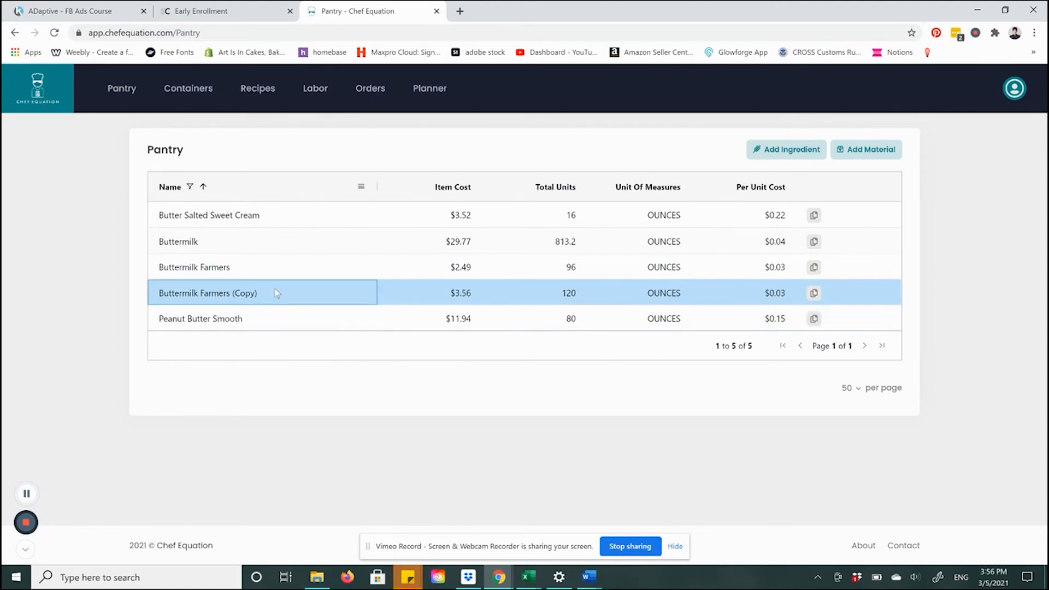
double_click(274, 289)
click(276, 288)
key(BackSpace)
key(BackSpace)
key(BackSpace)
key(BackSpace)
key(BackSpace)
key(BackSpace)
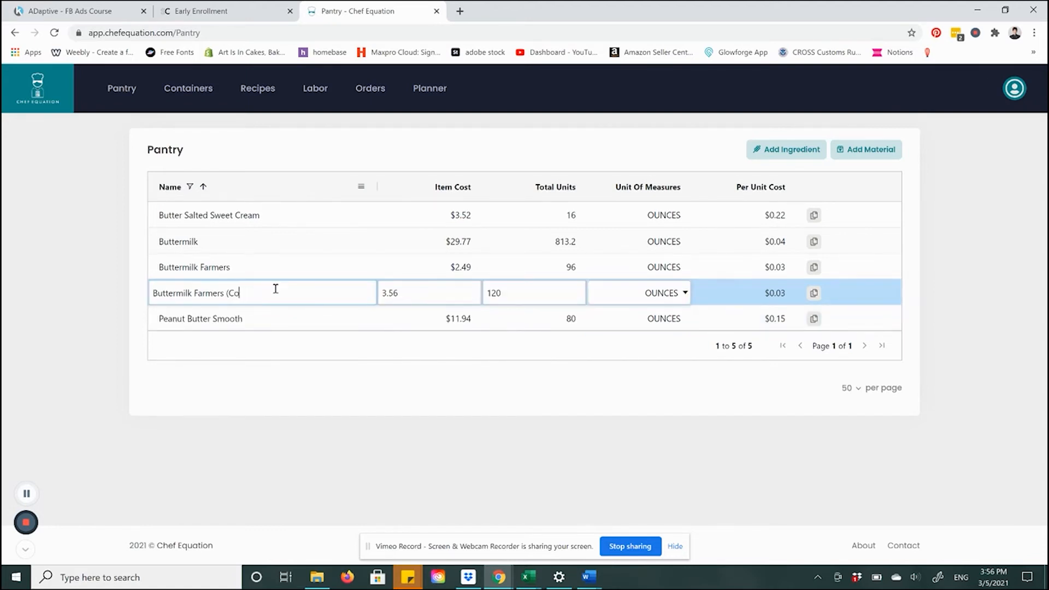
text(Larger Container)
key(Return)
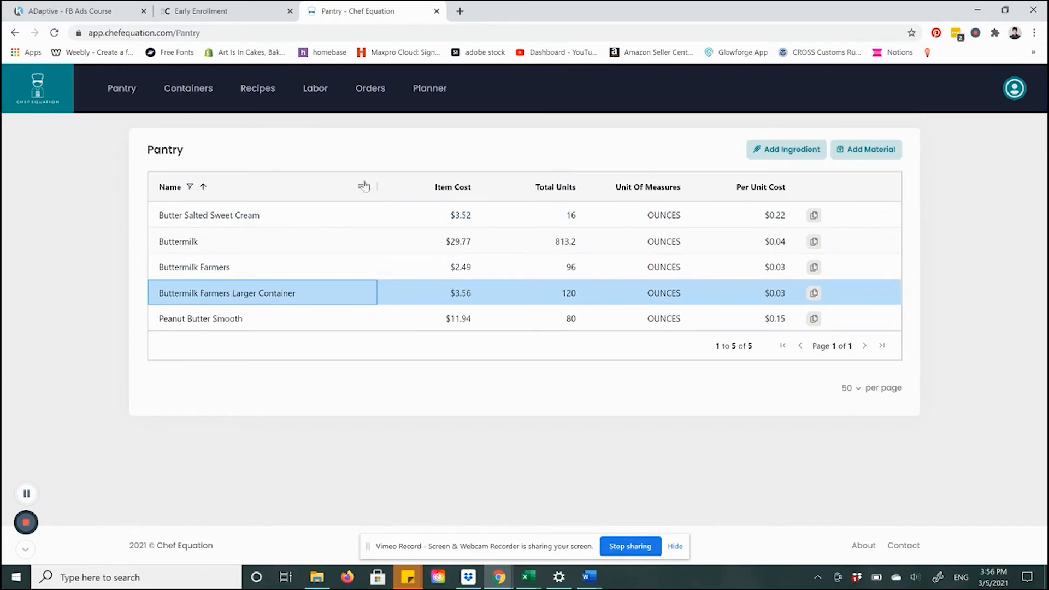
Step: Reload the pantry and add the material "Board Greaseproof 9" round" with item cost 1.50 and 1 total unit in pieces
click(59, 33)
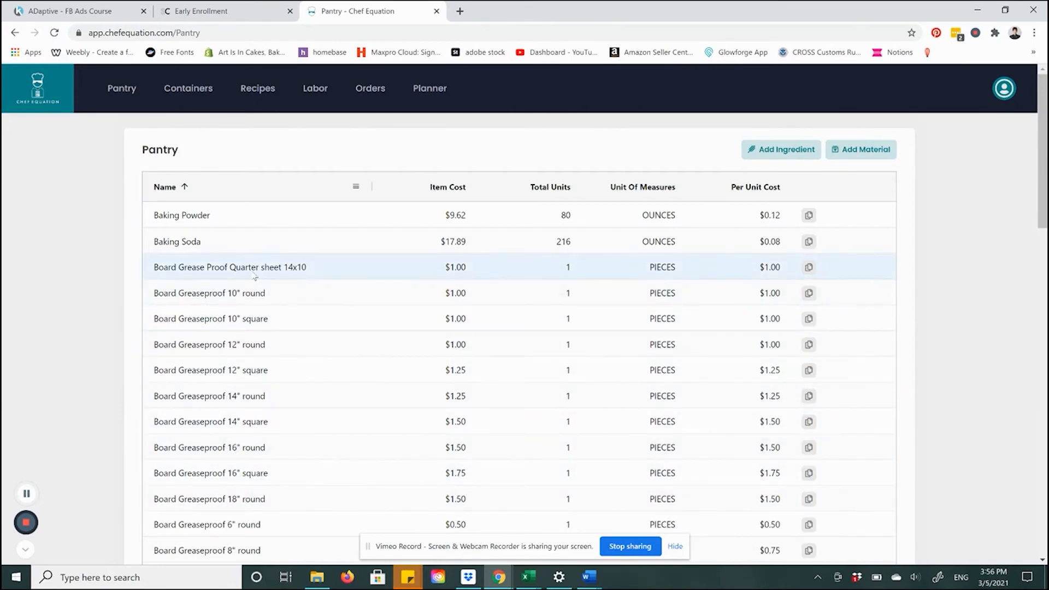
click(868, 156)
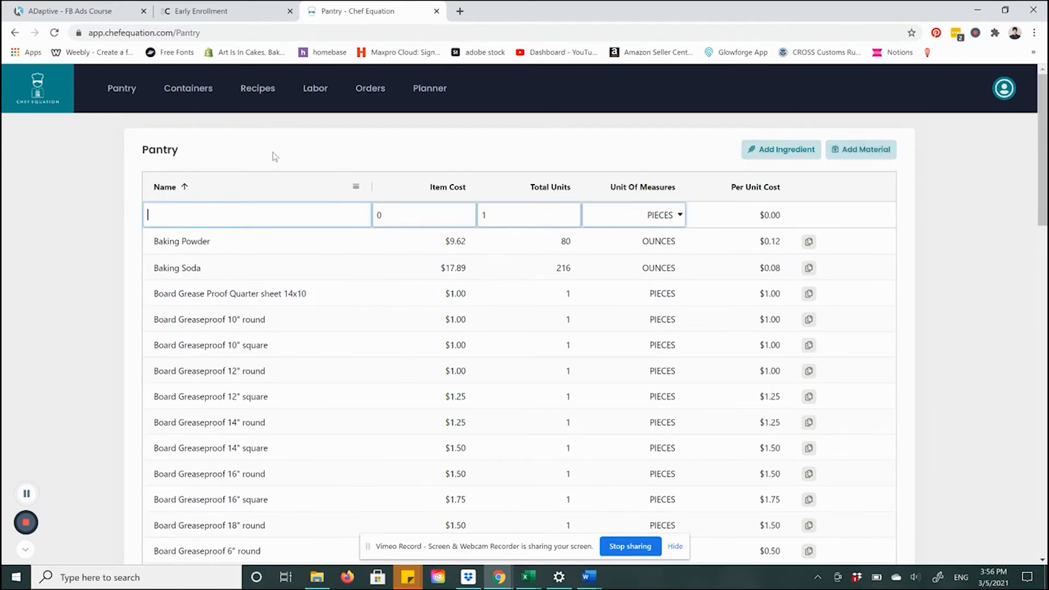
text(Board Greaseproof 9" round)
key(Tab)
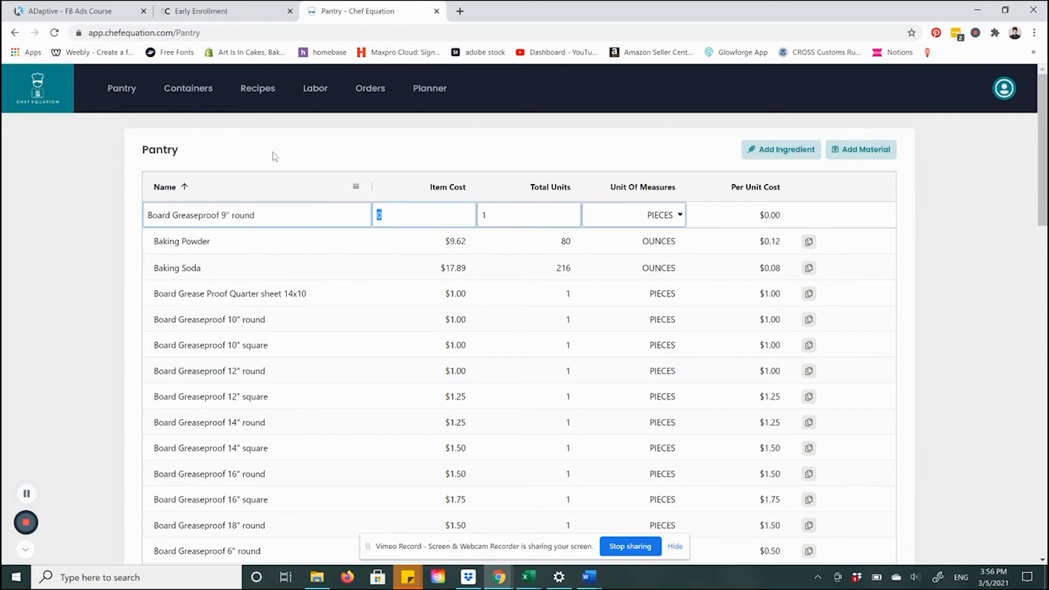
text(1.50)
key(Tab)
text(1)
key(Return)
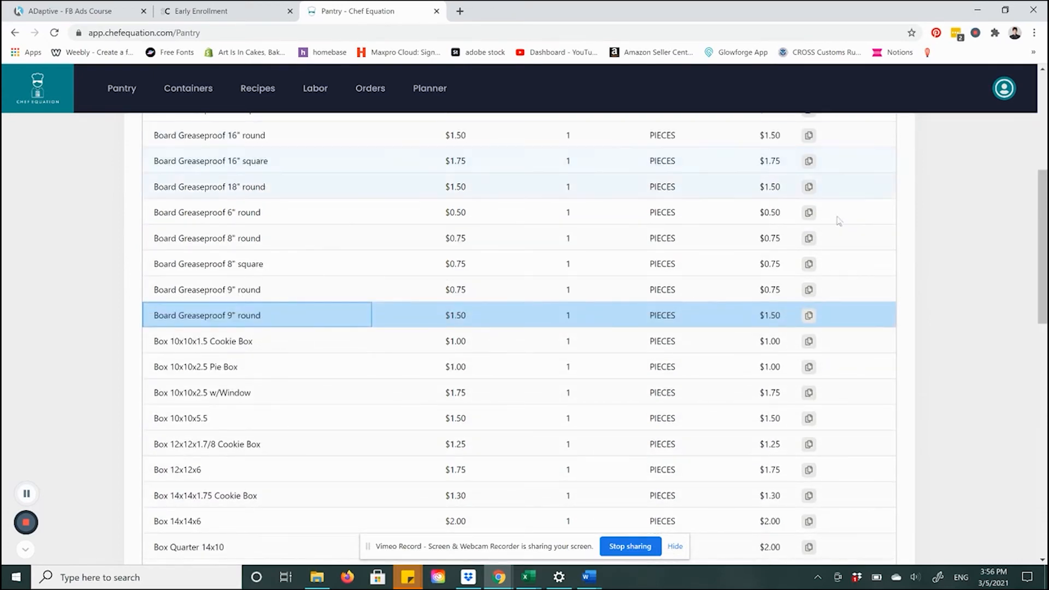
Step: Filter the pantry list to names containing "eggs"
drag(1046, 268, 1046, 499)
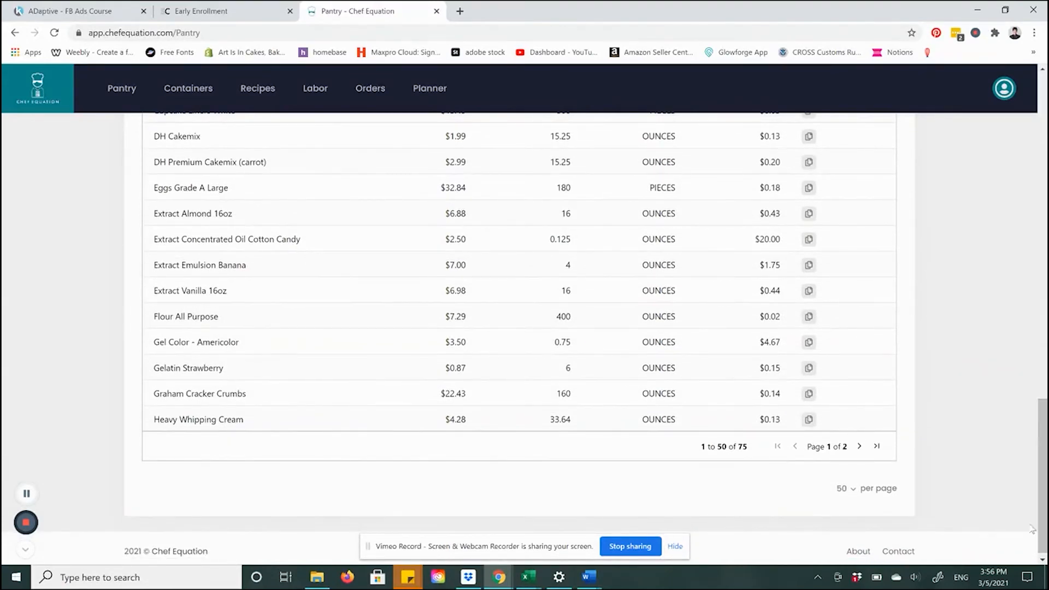
drag(1046, 499, 1046, 175)
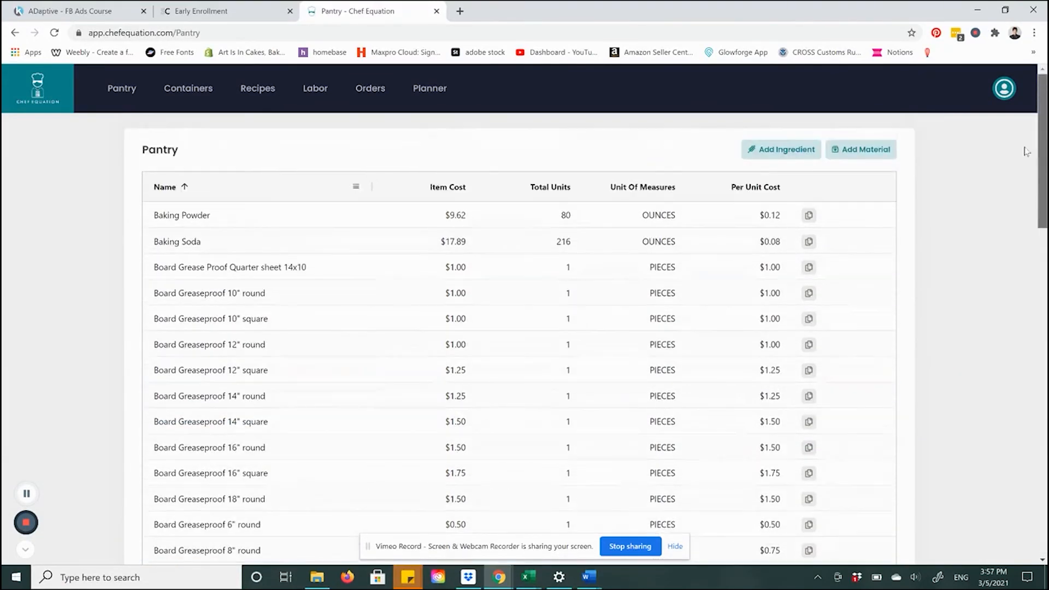
click(355, 187)
text(eggs)
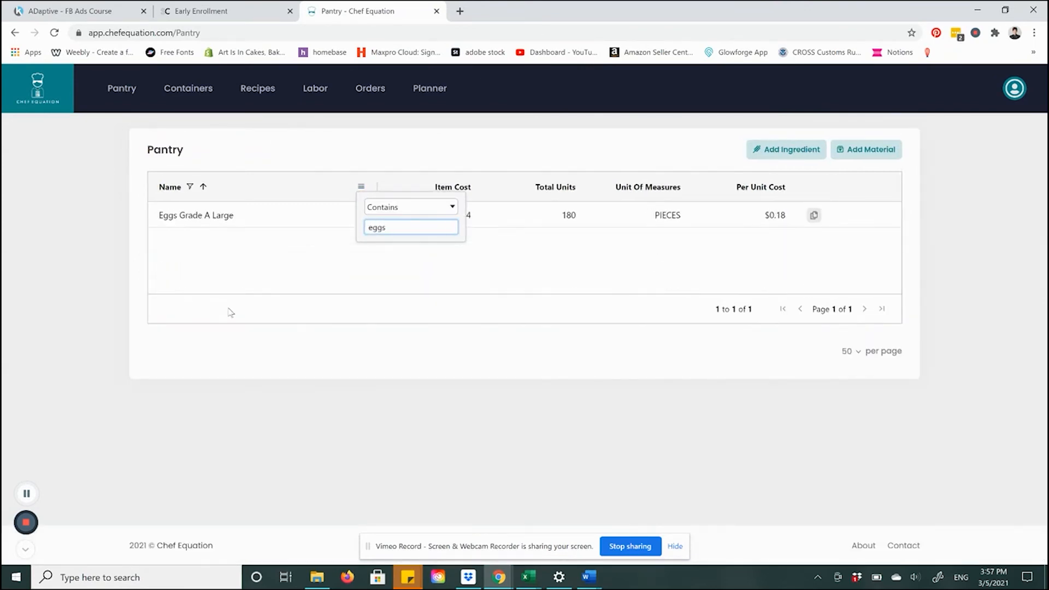
click(282, 281)
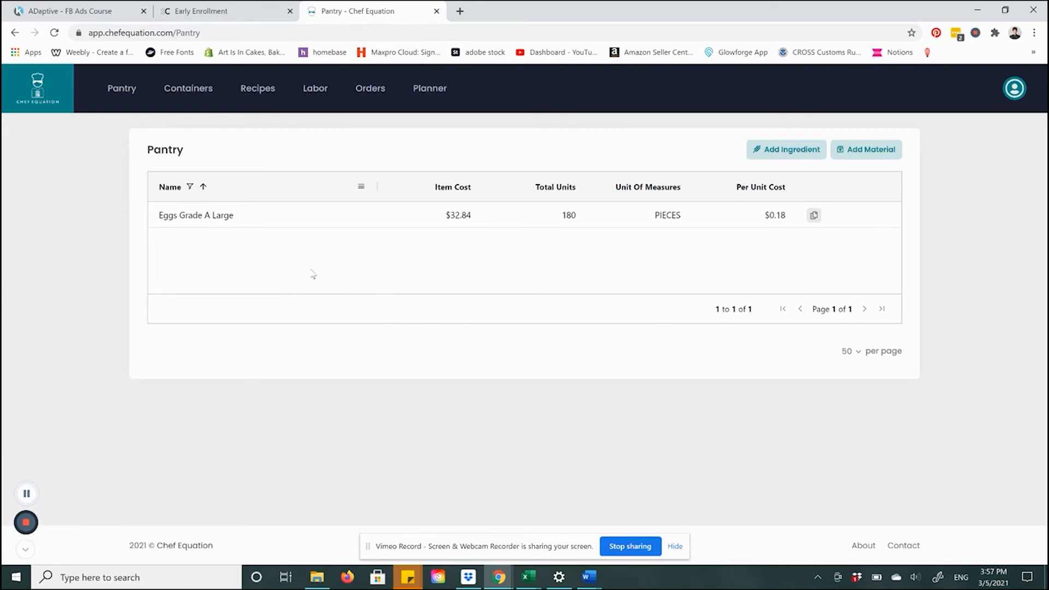
click(361, 188)
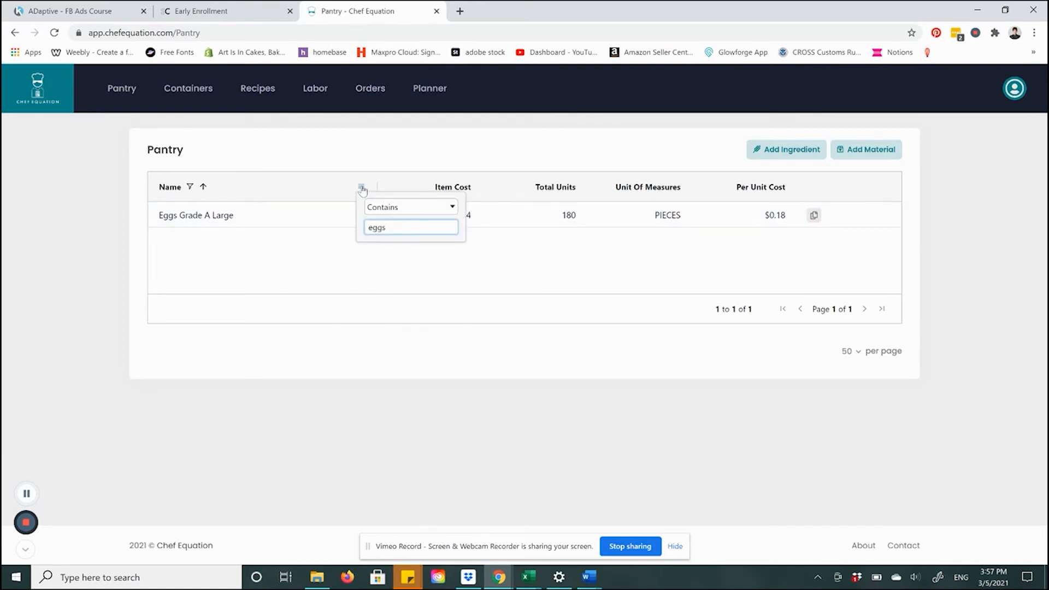
click(275, 252)
Step: Start a new ingredient named "Eggs Whites Grade A Large"
click(793, 143)
text(Eggs Grade A Large)
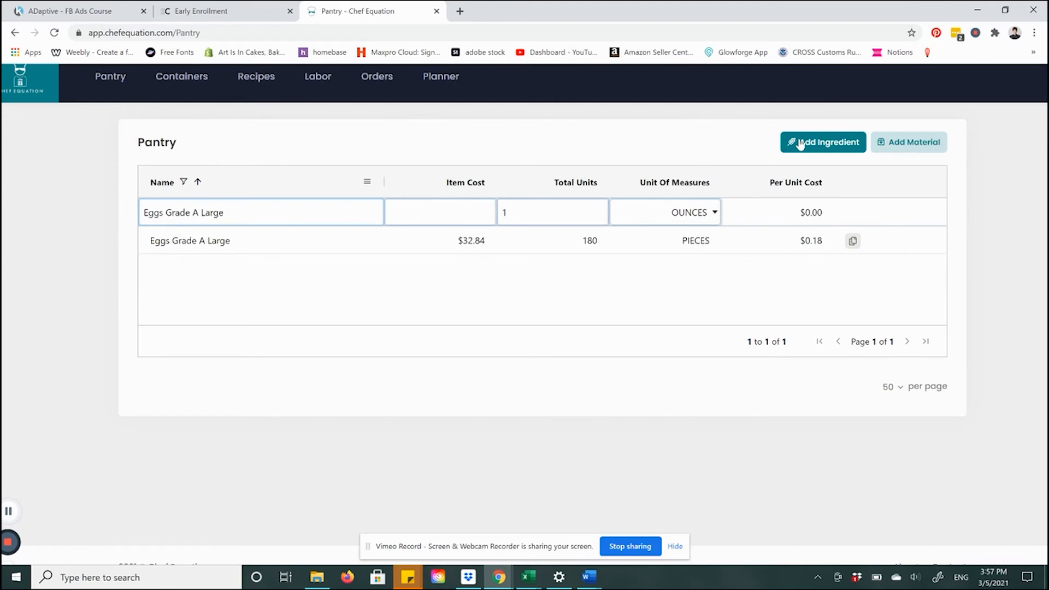
key(Left)
key(Left)
key(Left)
key(Left)
key(Left)
key(Left)
key(Left)
key(Left)
key(Left)
key(Left)
key(Left)
key(Left)
key(Left)
text(Whites)
Step: Give the new egg whites ingredient an item cost of 32.84 and 90 total units in ounces, and save it
key(Tab)
text(32.8)
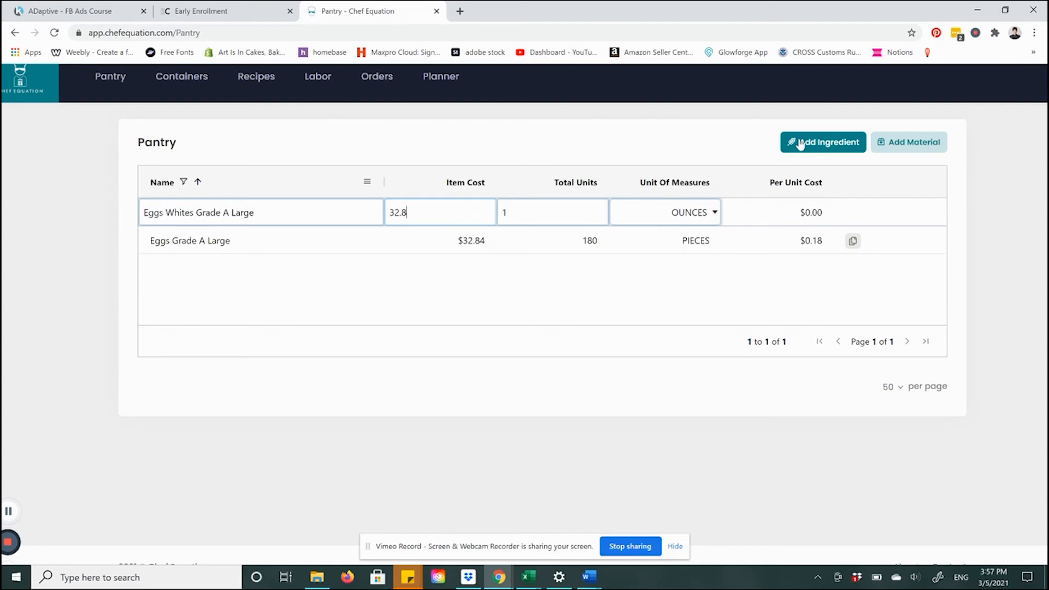
text(4)
key(Tab)
text(90)
key(Return)
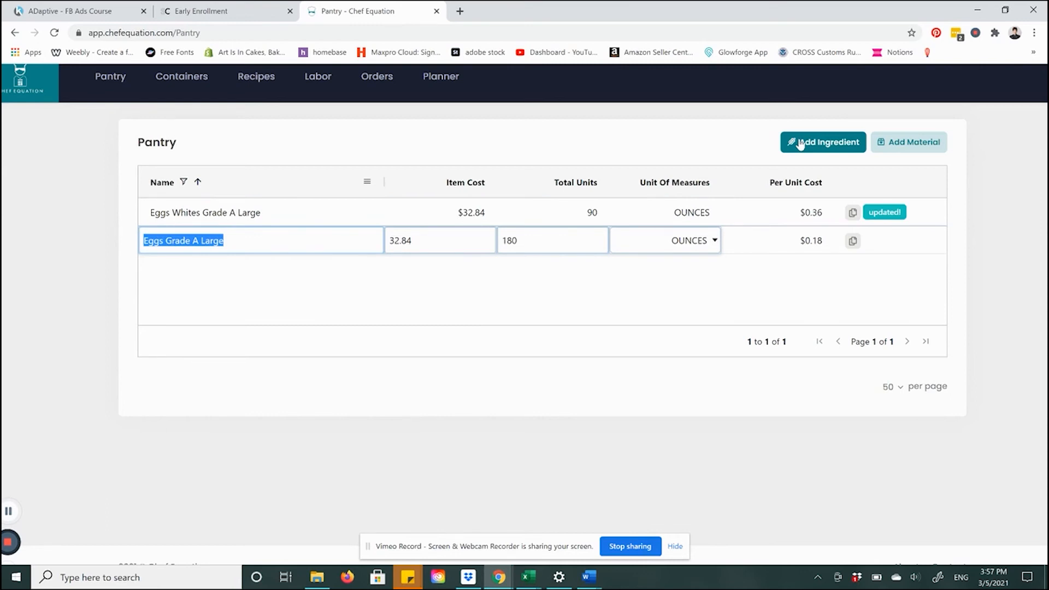
key(Return)
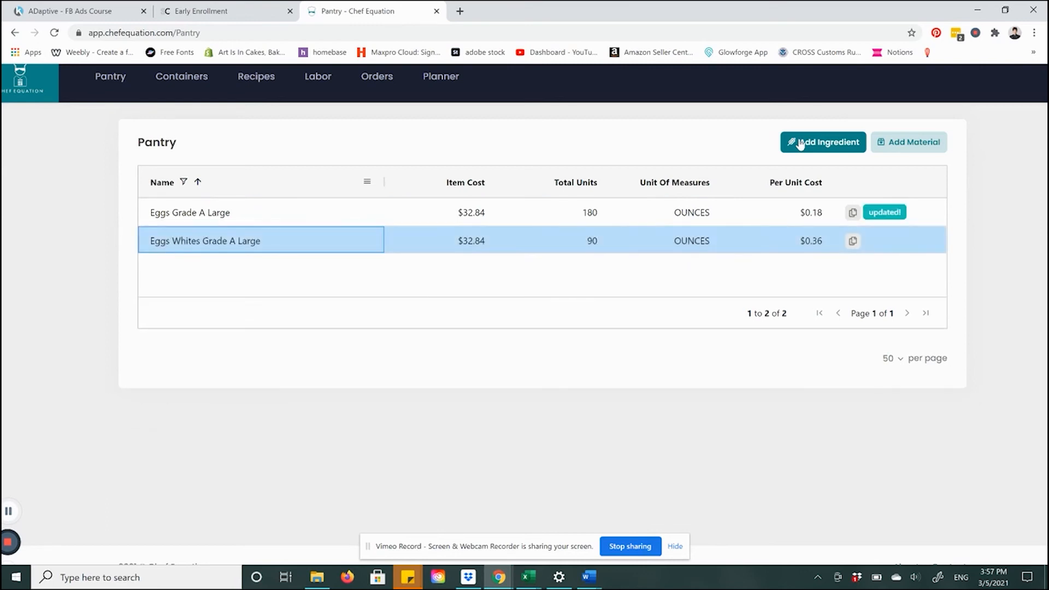